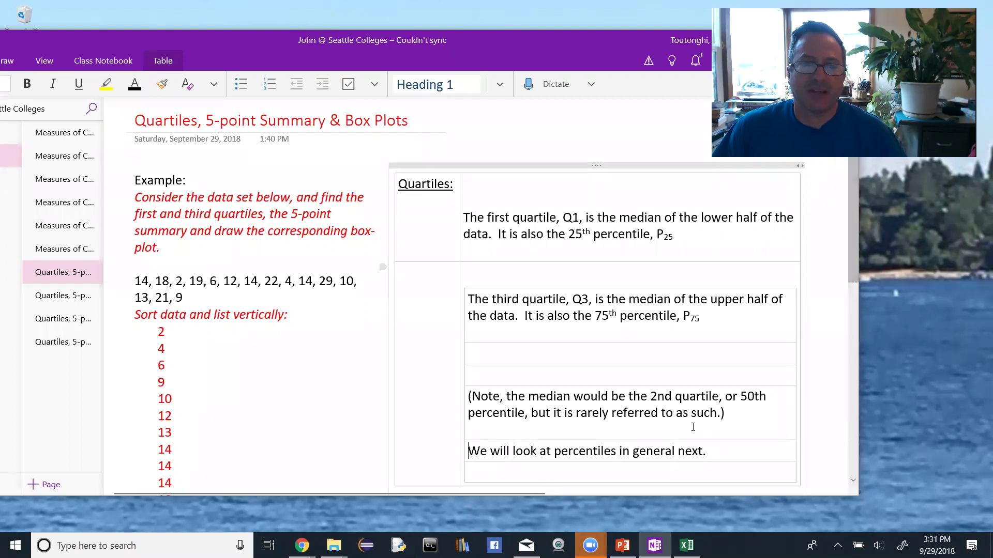
Step: Delete the empty line between the 'plot.' instructions and the sorted data list
left_click(213, 267)
key("BackSpace")
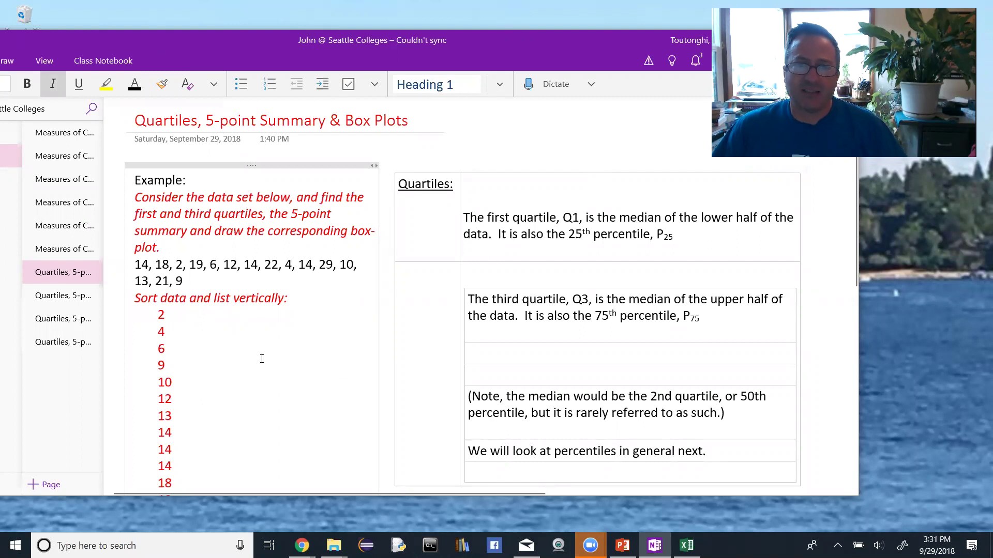
scroll(263, 358, "down", 3)
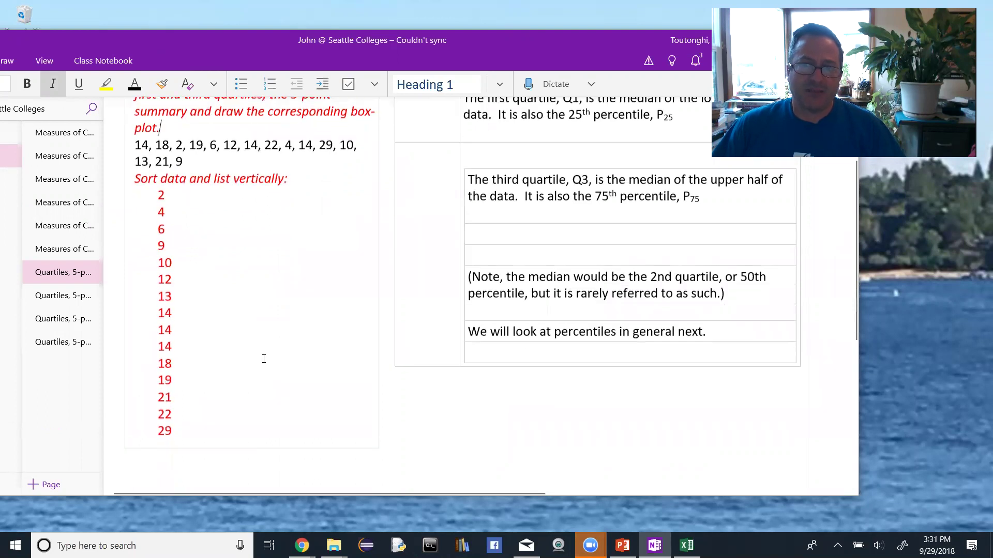
scroll(264, 358, "up", 3)
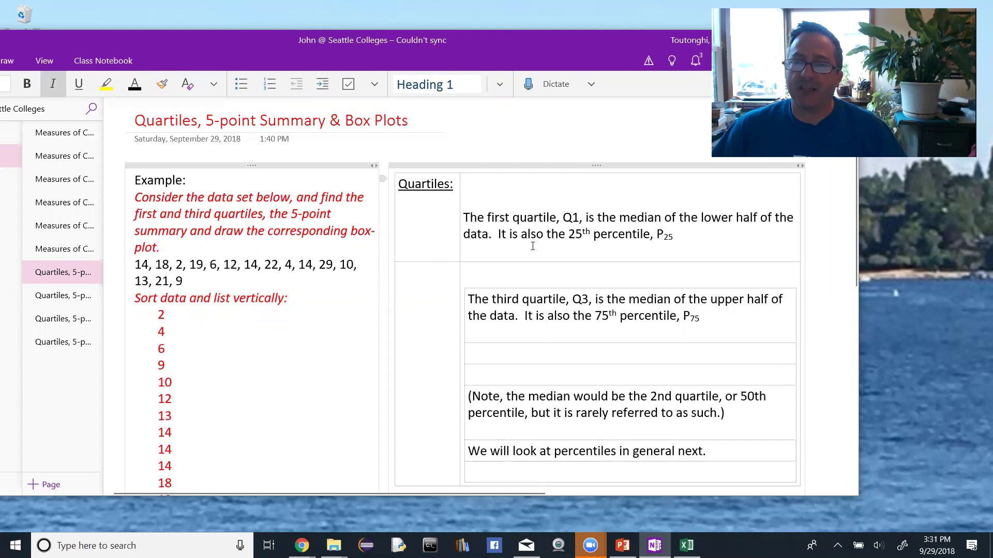
left_click_drag(498, 239, 675, 236)
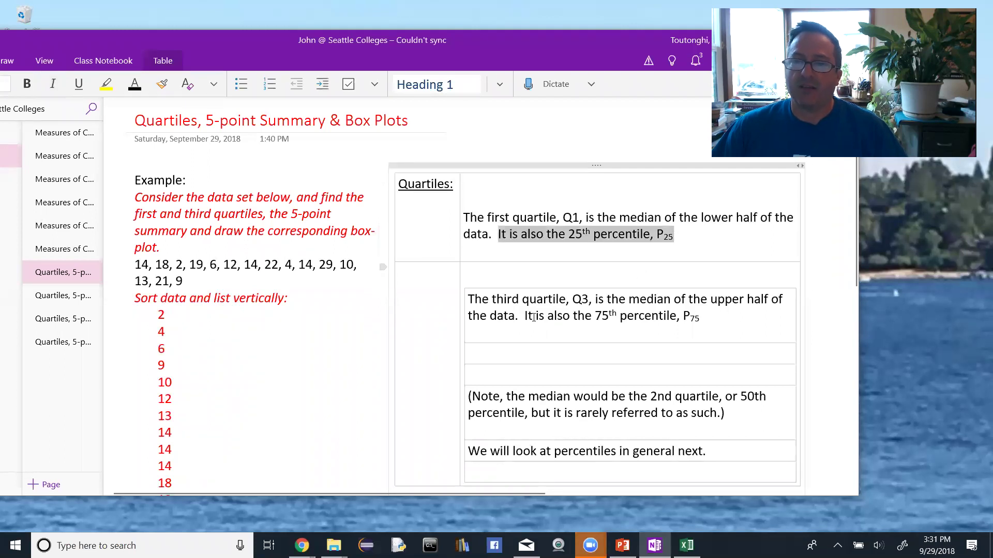
left_click(533, 333)
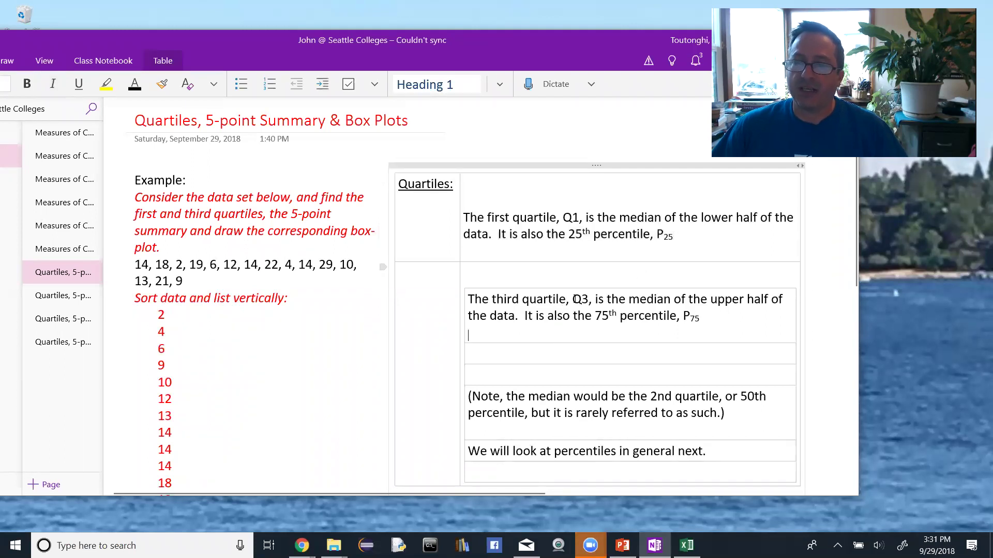
double_click(577, 300)
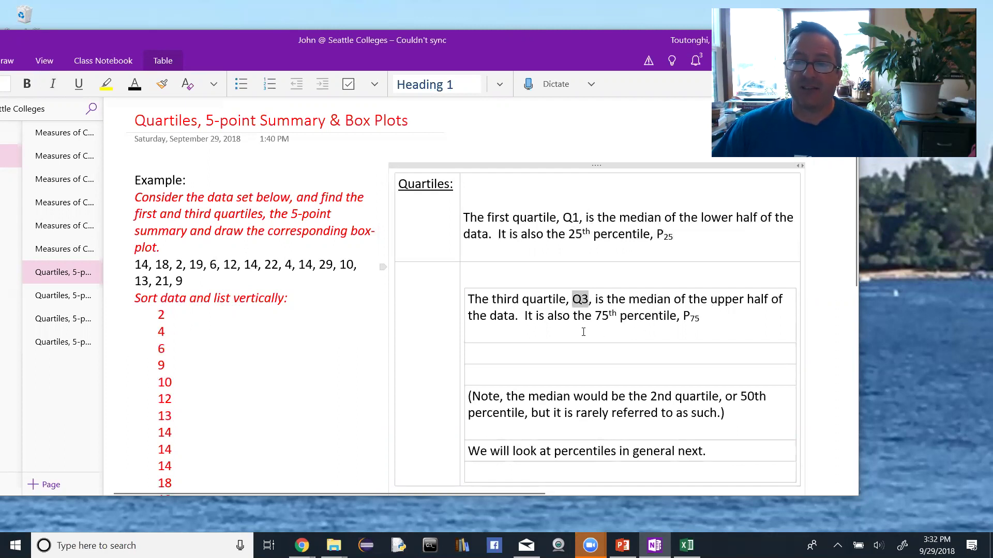
left_click_drag(524, 316, 681, 326)
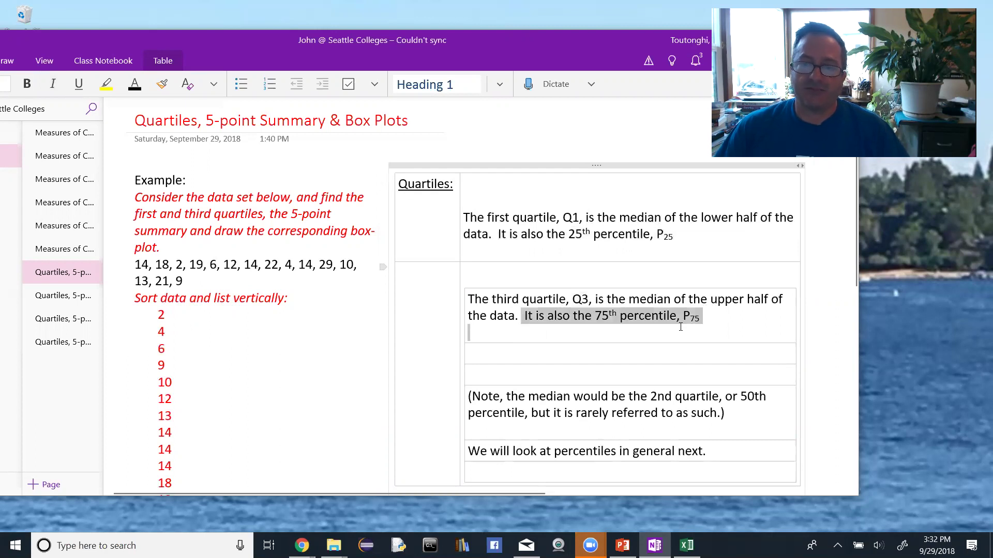
scroll(664, 335, "down", 2)
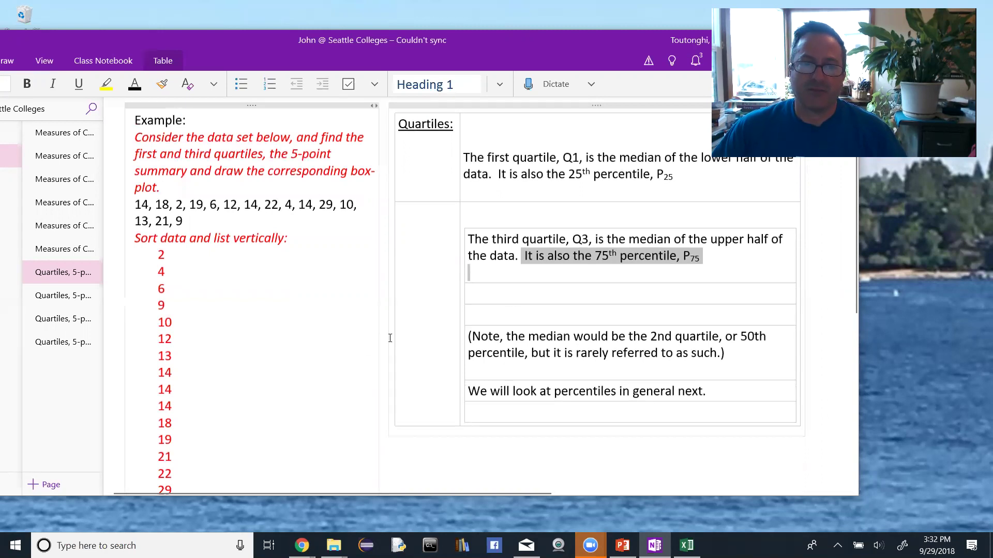
Step: Open the second Quartiles page and highlight its Q1 definition sentence
left_click(75, 300)
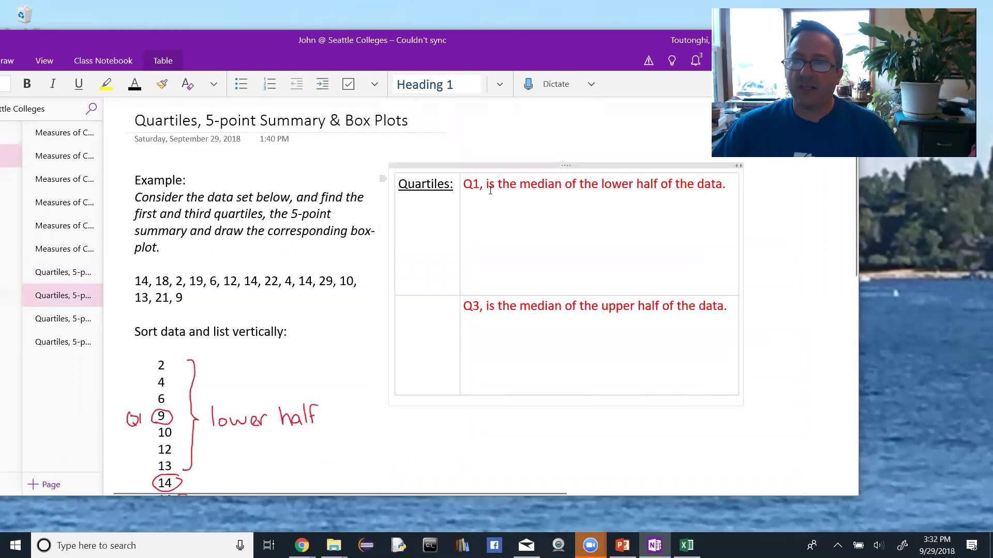
left_click_drag(462, 184, 729, 193)
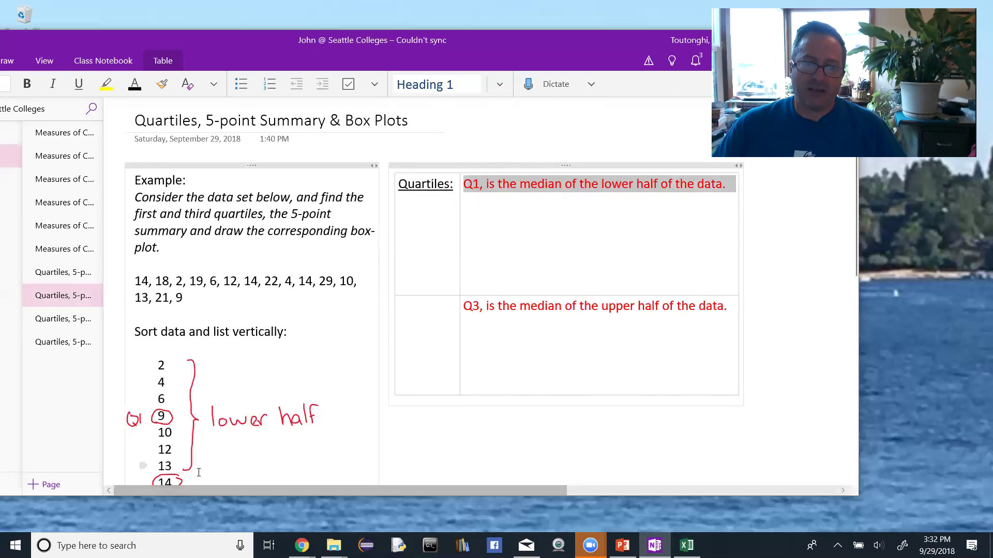
scroll(200, 471, "down", 1)
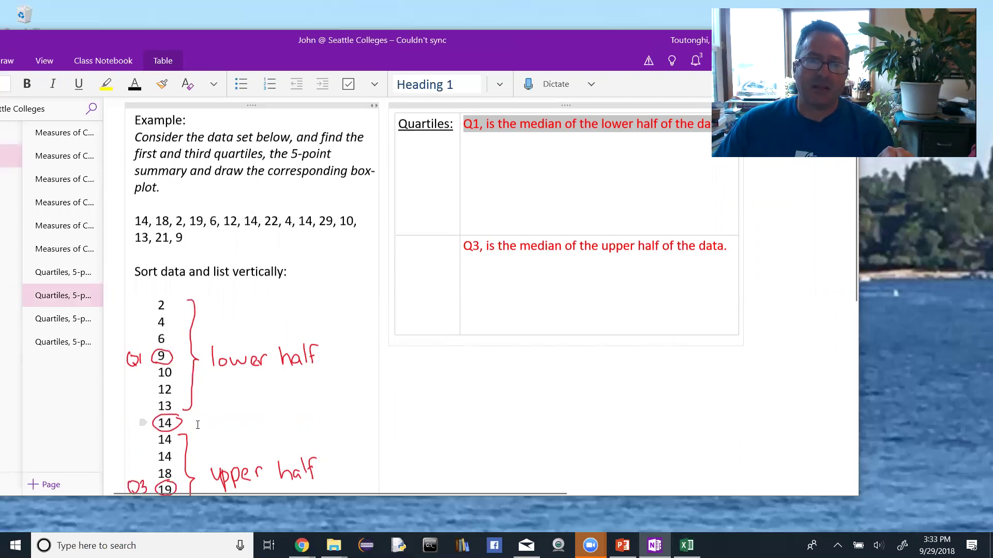
scroll(199, 421, "up", 3)
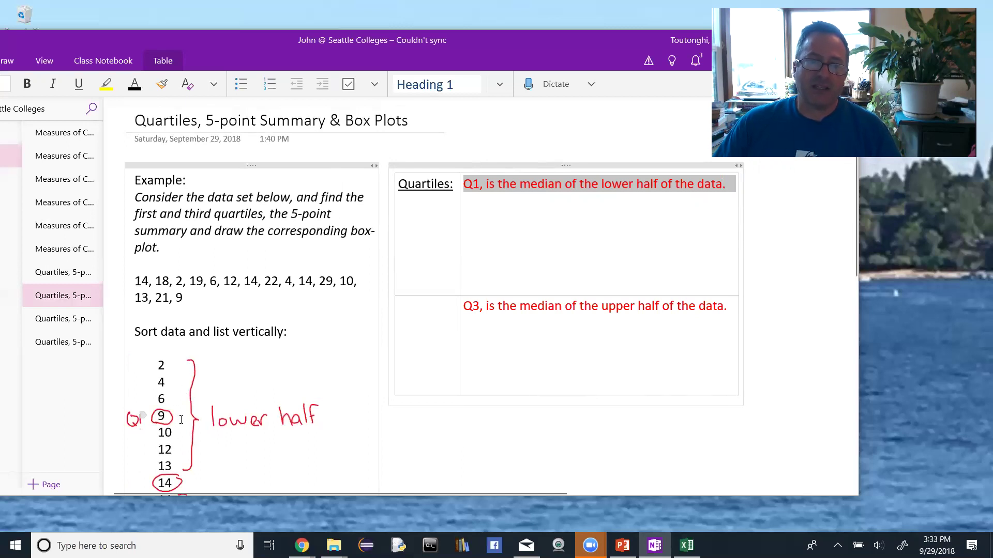
Step: Write 'Q1 = 9' beneath the Q1 definition
left_click(478, 221)
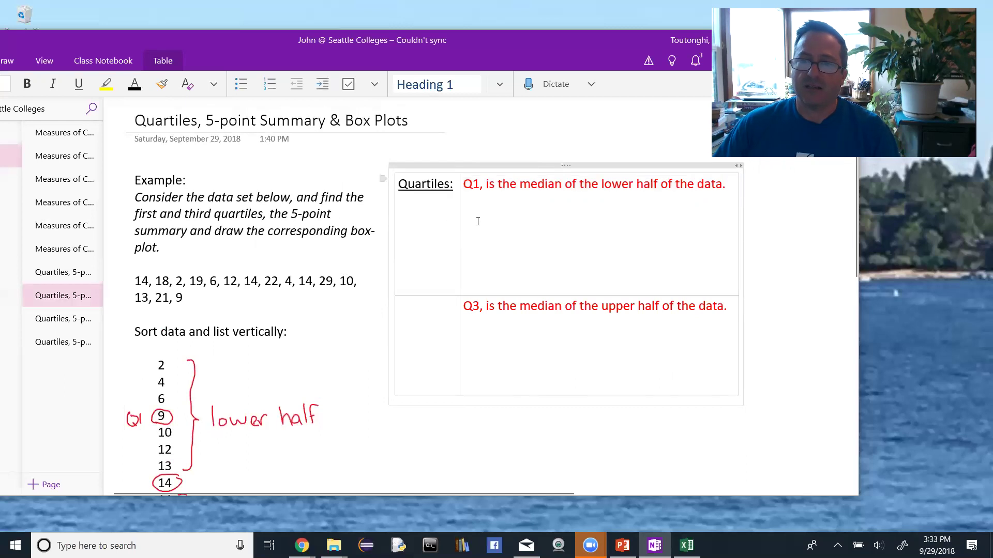
type("Q1 =")
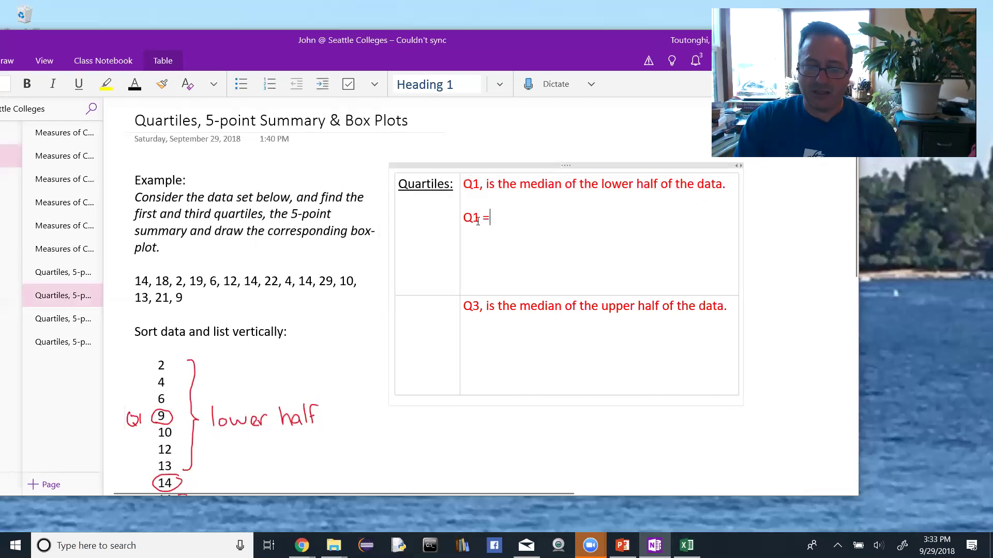
type(" 9")
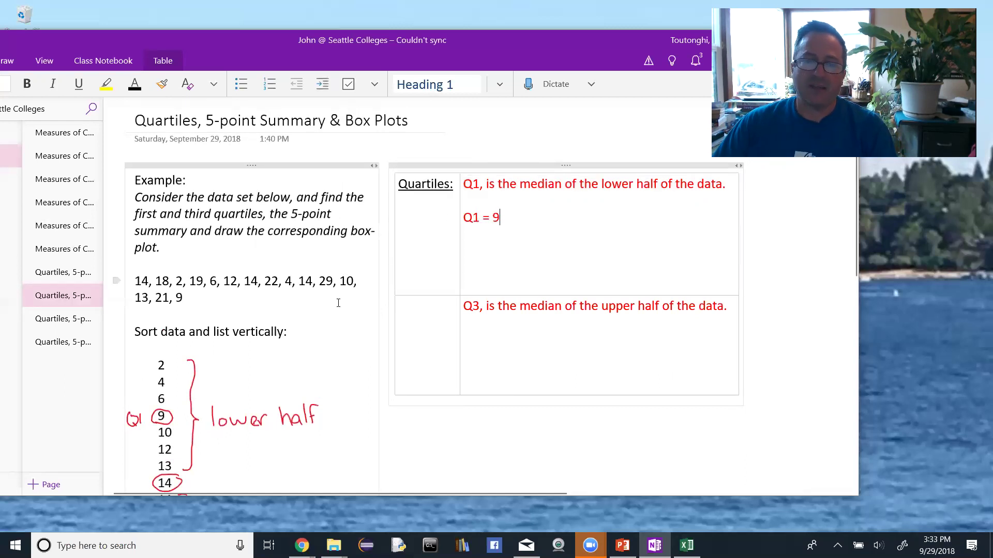
scroll(300, 382, "down", 3)
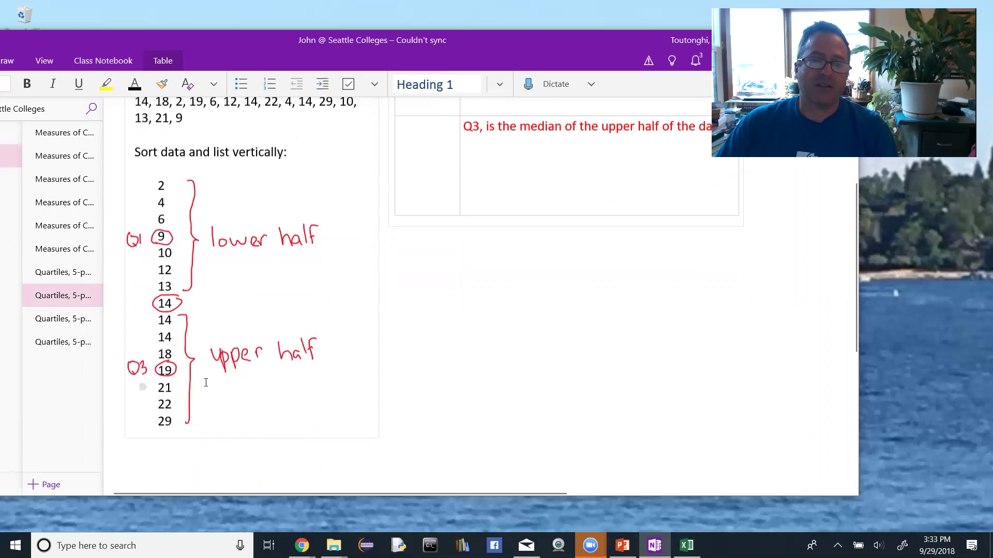
Step: Add 'Q3 = 19' in red beneath the Q3 definition
left_click(491, 162)
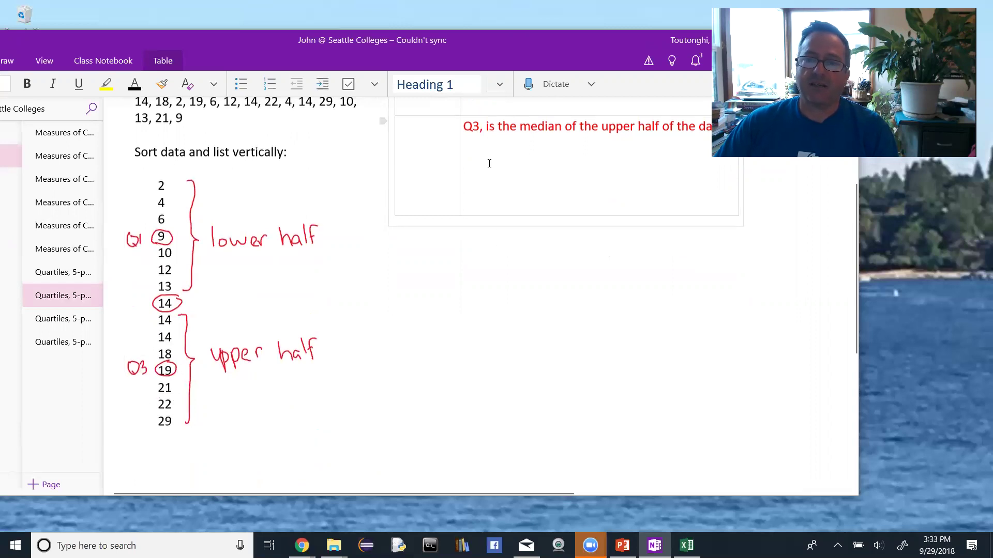
type("Q")
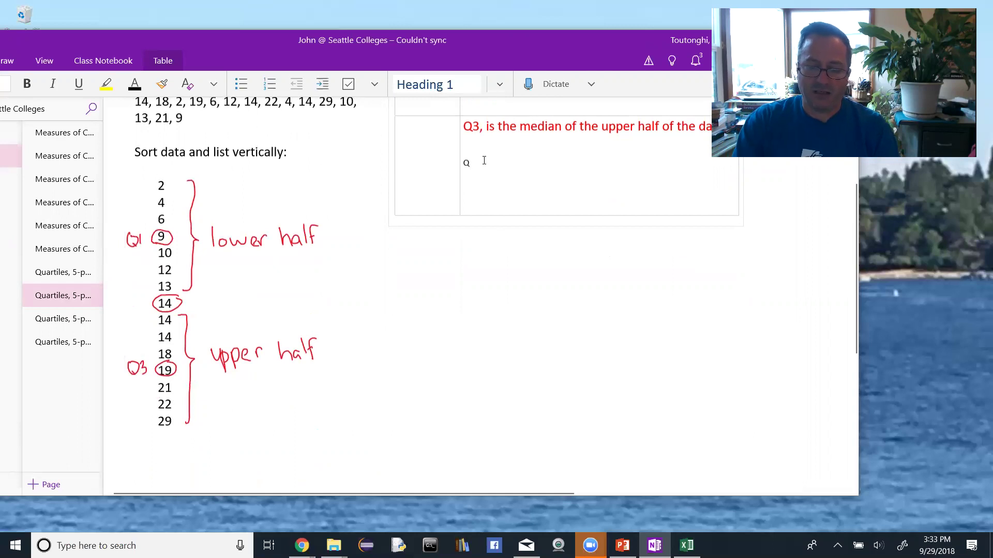
type("3")
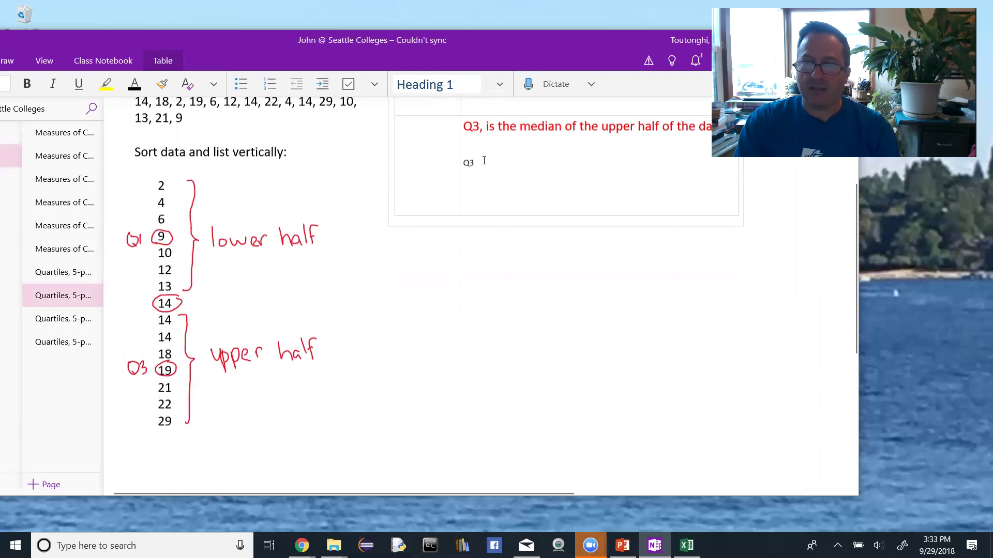
key("BackSpace")
key("BackSpace")
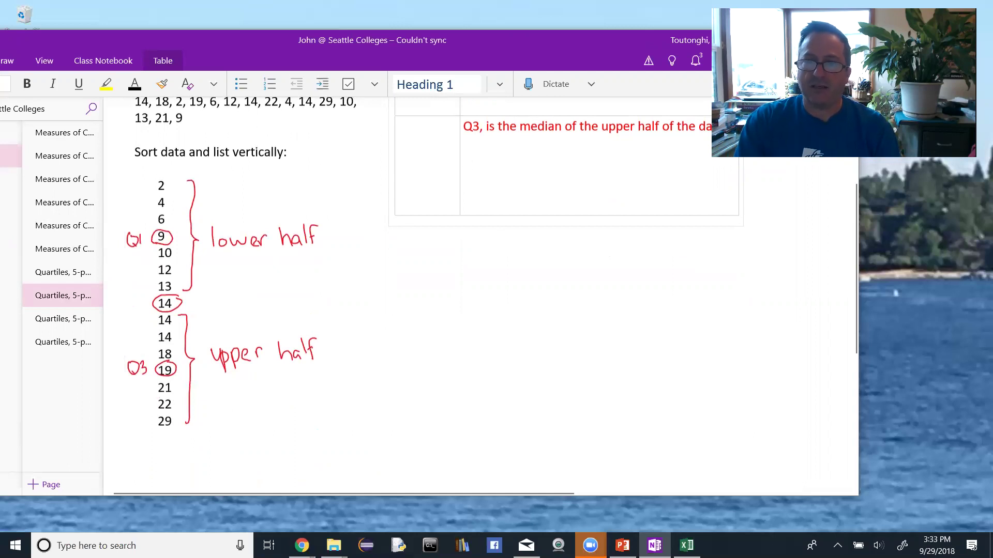
left_click(145, 85)
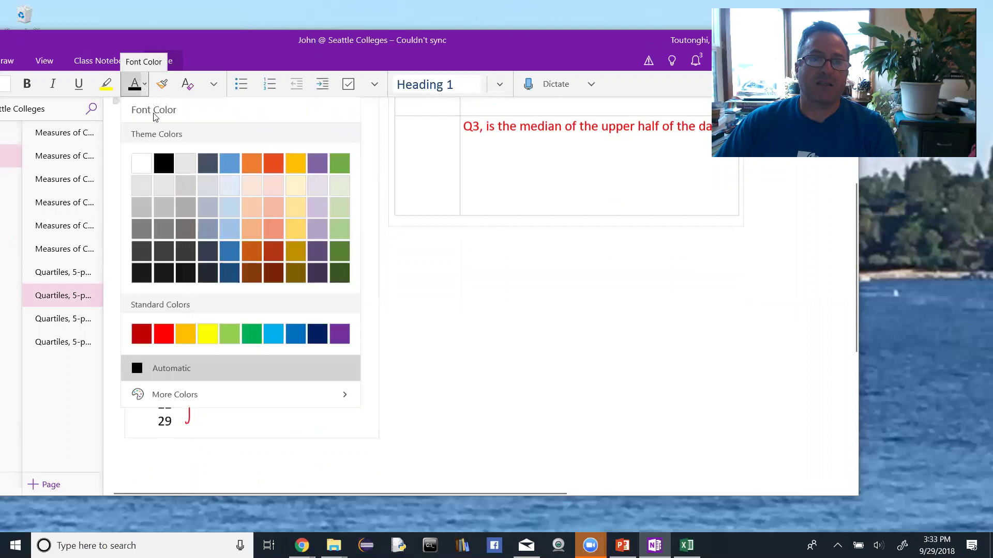
left_click(162, 336)
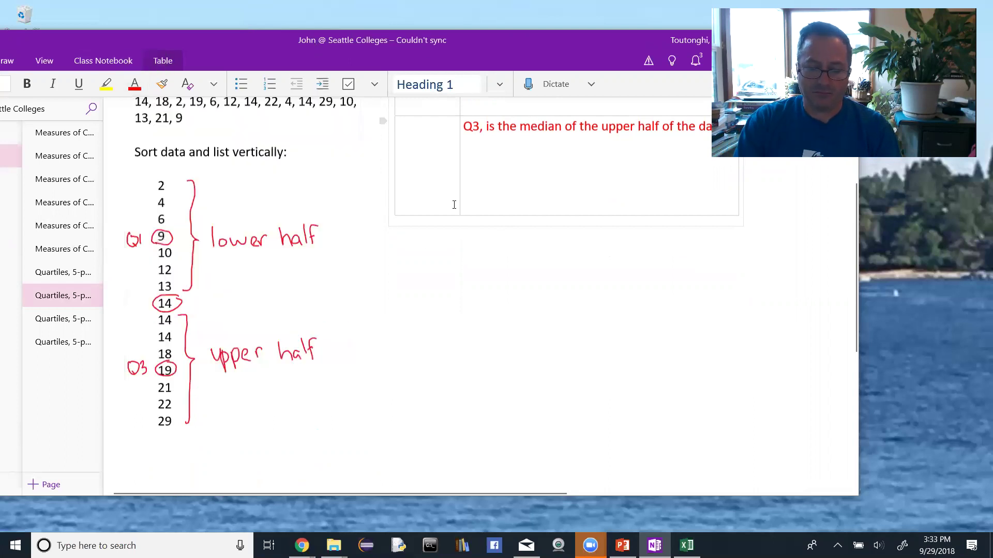
type("Q3 = 19")
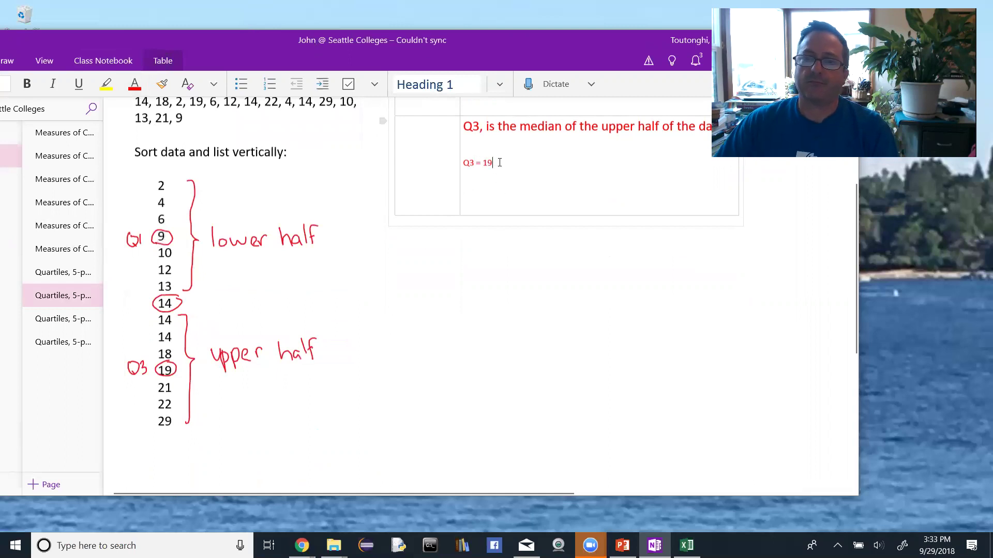
left_click_drag(497, 164, 464, 160)
Step: Clear the selection on the Q3 line and go to the page with the empty 5-point summary
right_click(464, 157)
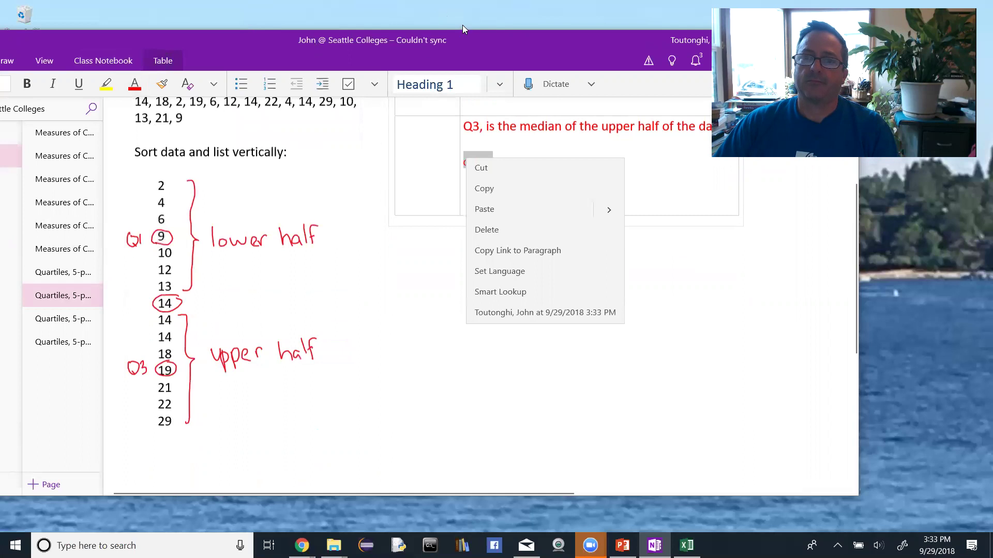
left_click_drag(471, 34, 496, 38)
left_click(21, 88)
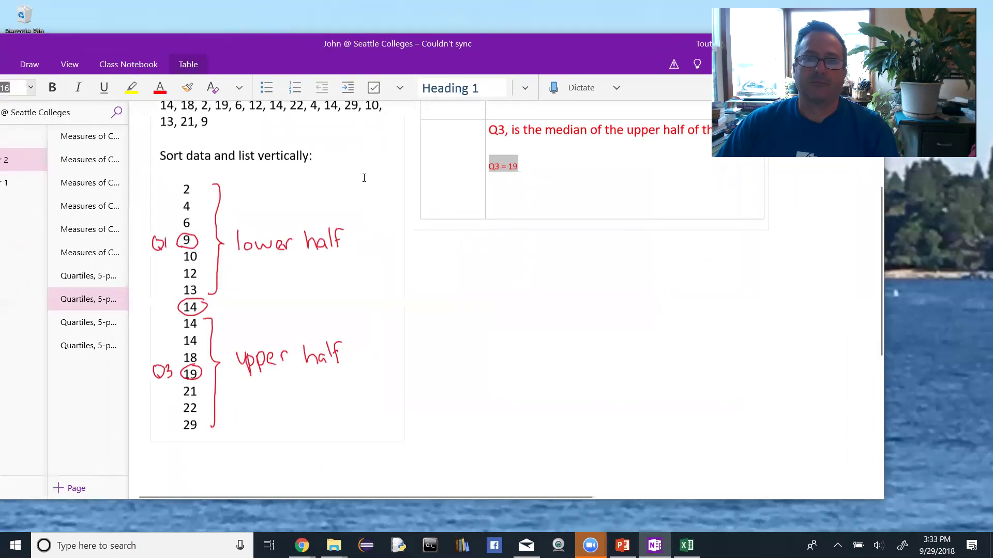
left_click(489, 207)
scroll(491, 207, "up", 4)
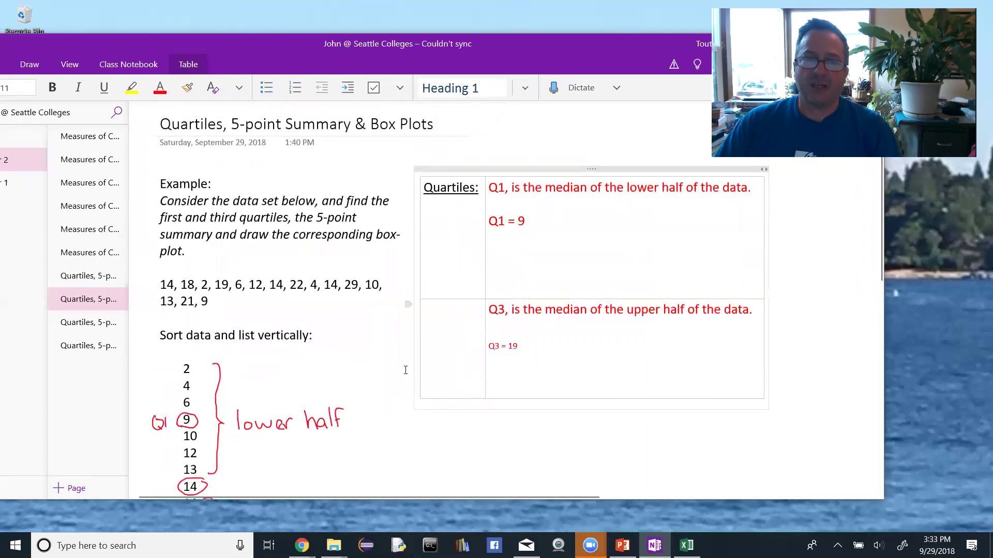
left_click(75, 325)
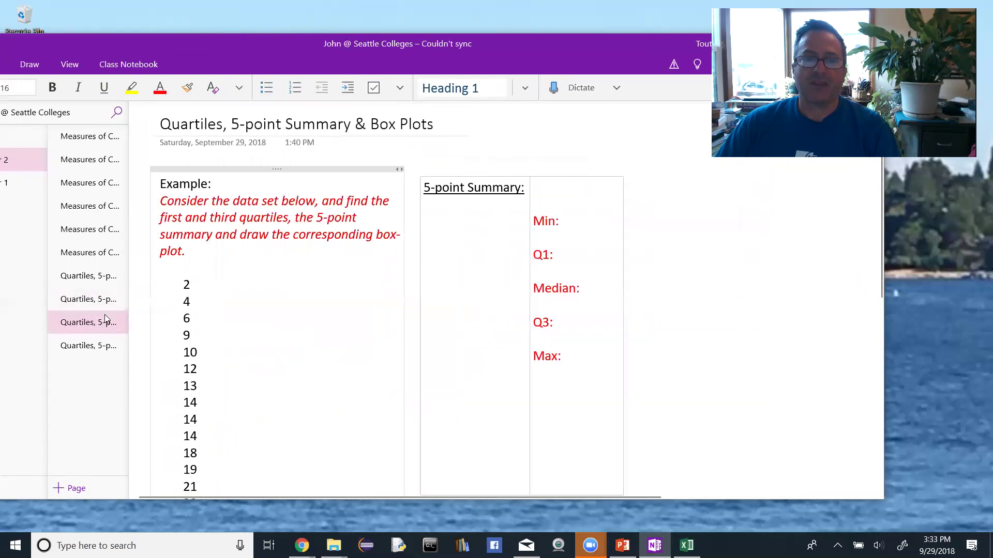
Step: Recolour the red example instructions paragraph to black using Font Color
left_click_drag(200, 251, 160, 201)
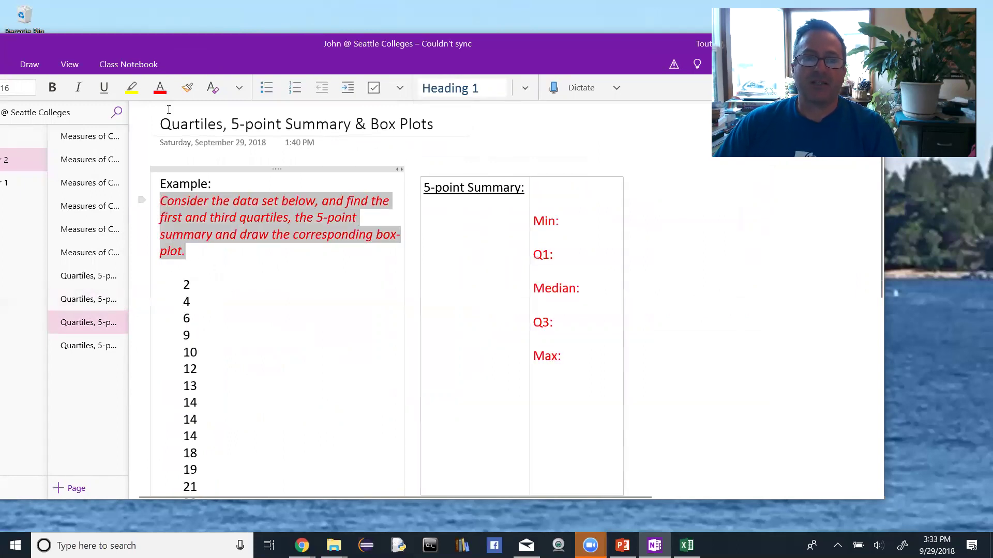
left_click(160, 88)
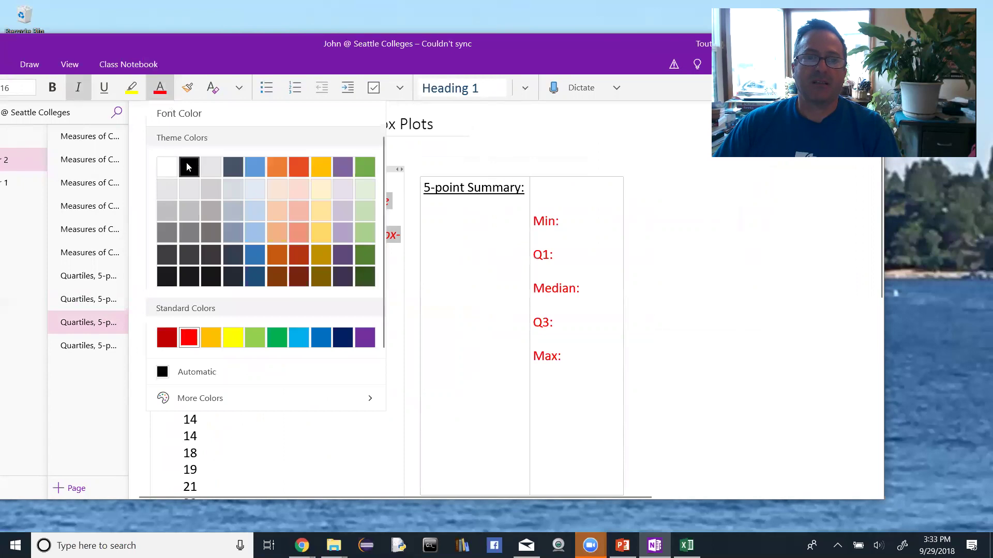
left_click(189, 167)
scroll(249, 284, "down", 1)
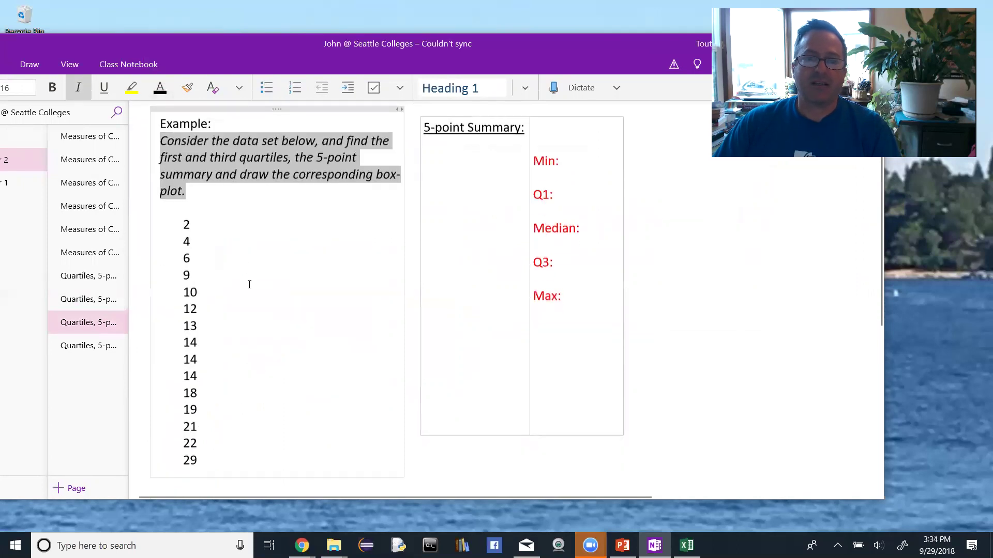
left_click(561, 161)
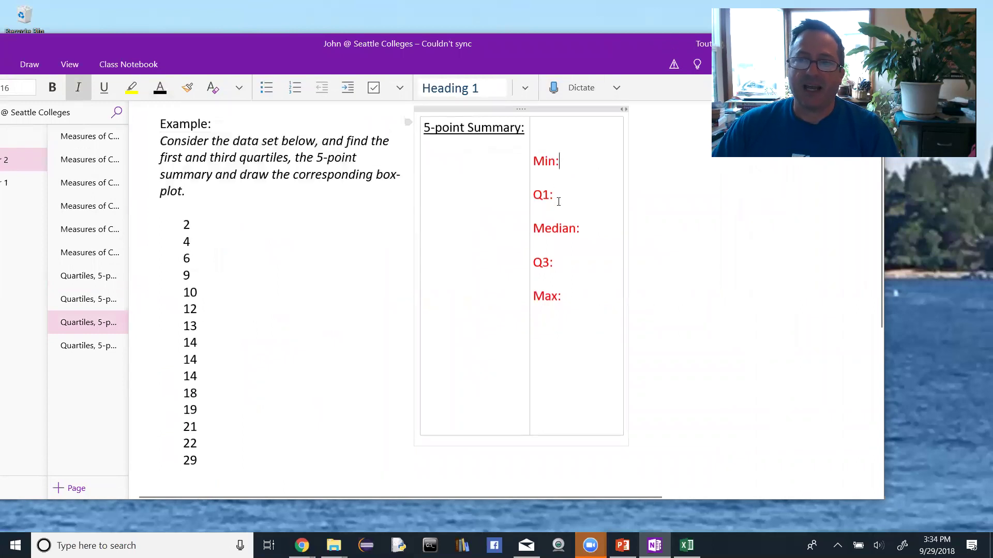
Step: Fill in Min 2, Max 29 and Median 14 in the summary table
left_click(565, 295)
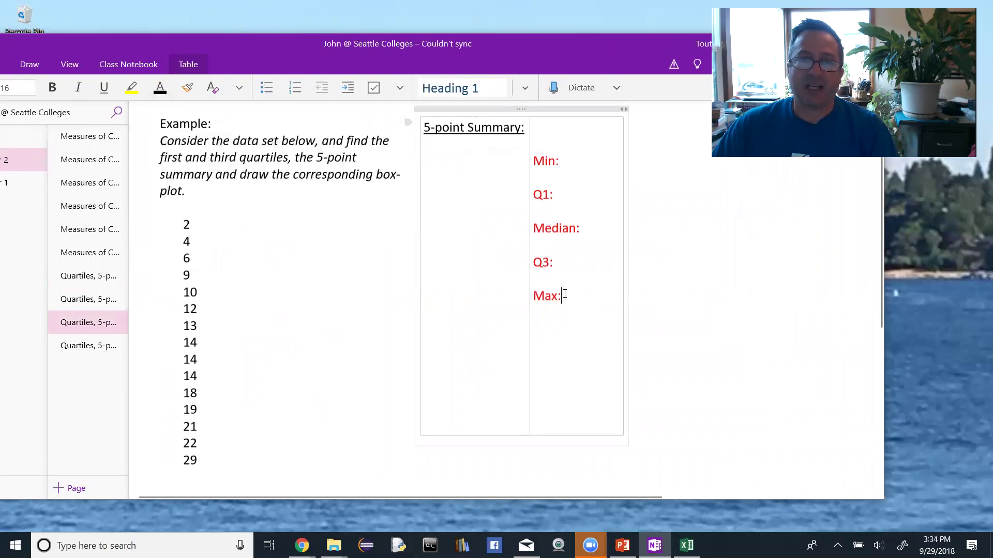
left_click(582, 227)
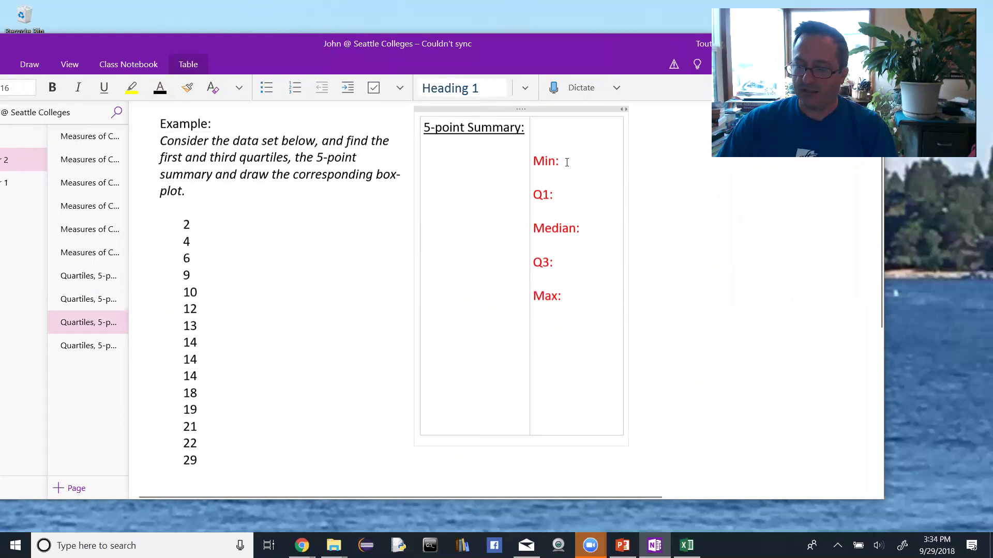
type("2")
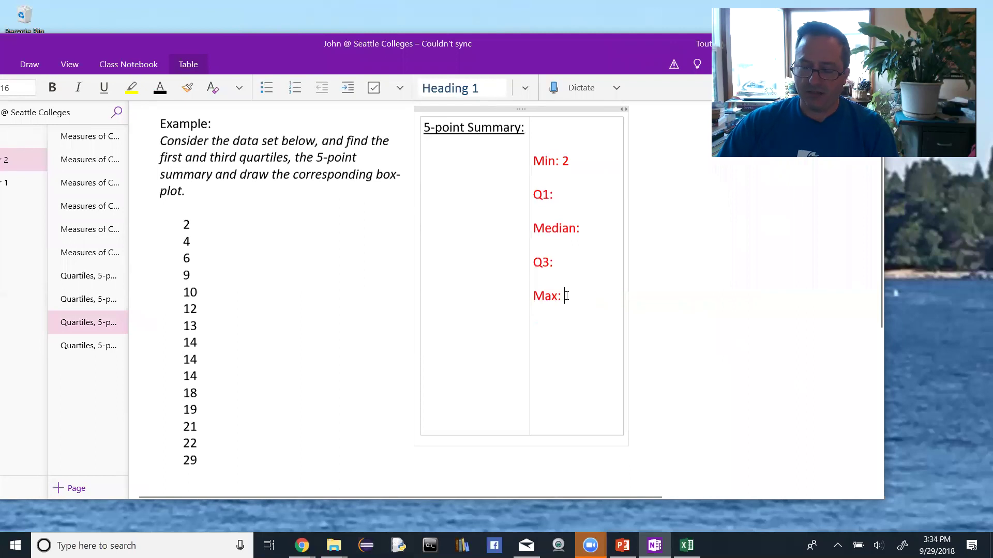
type("29")
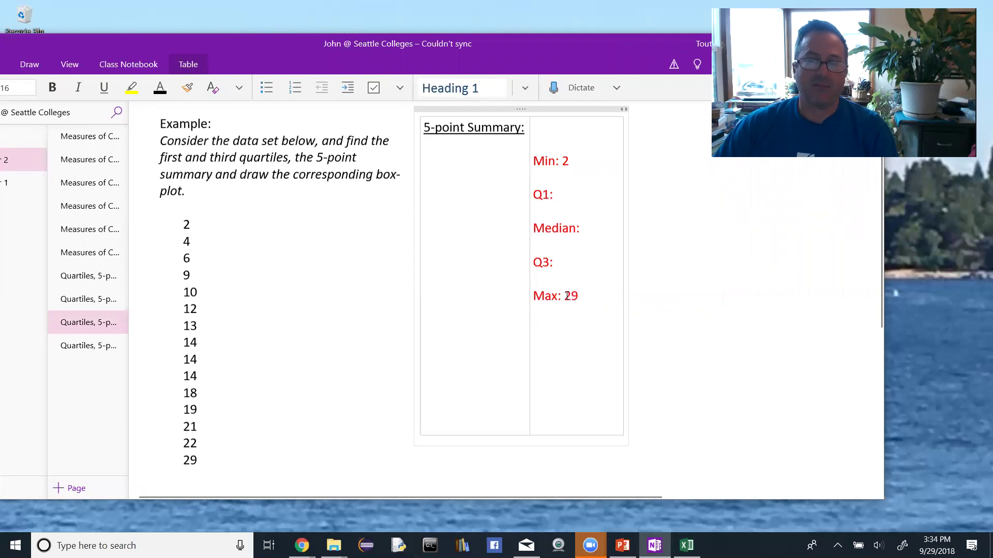
left_click(585, 227)
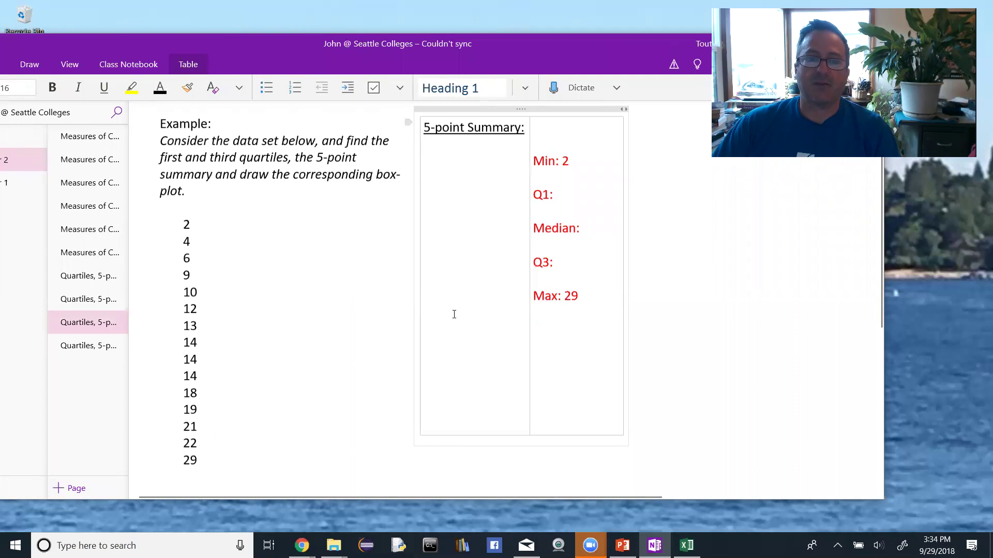
double_click(189, 342)
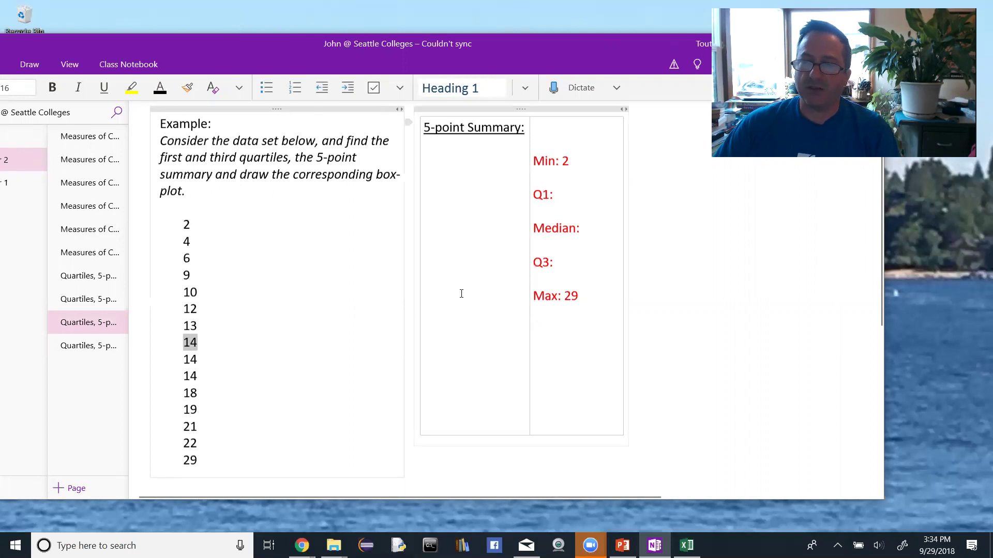
left_click(589, 231)
type("14")
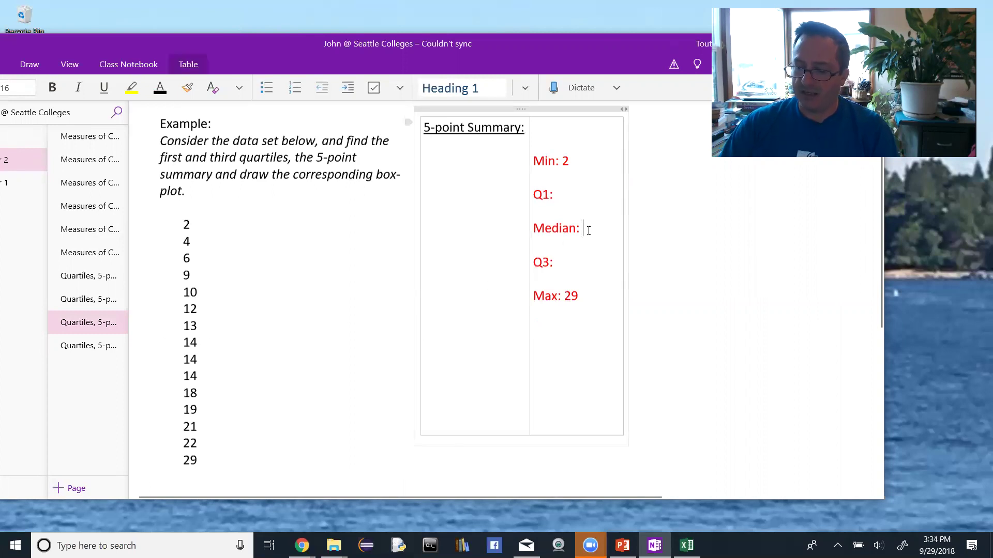
Step: Fill in Q1 as 9 and Q3 as 19 in the summary table
left_click(560, 197)
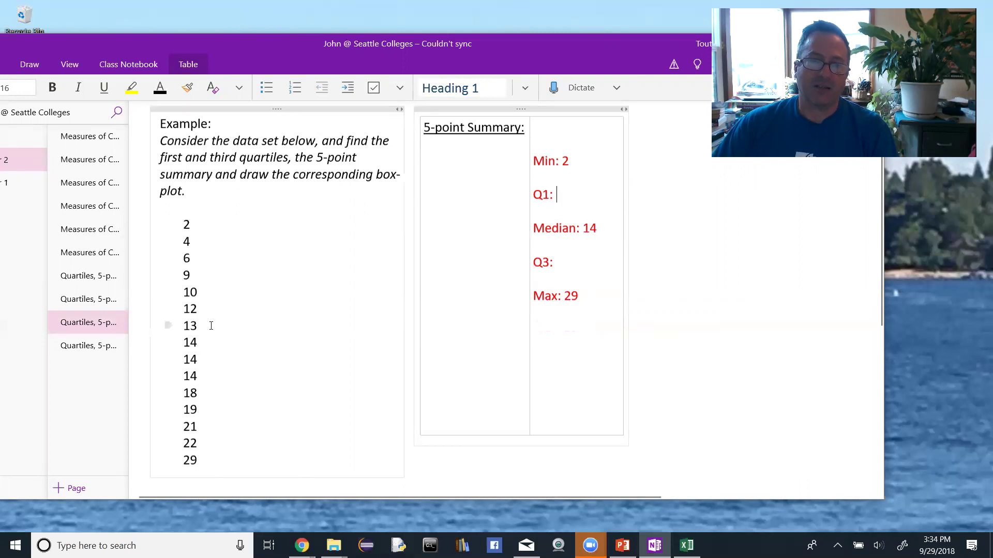
left_click(204, 273)
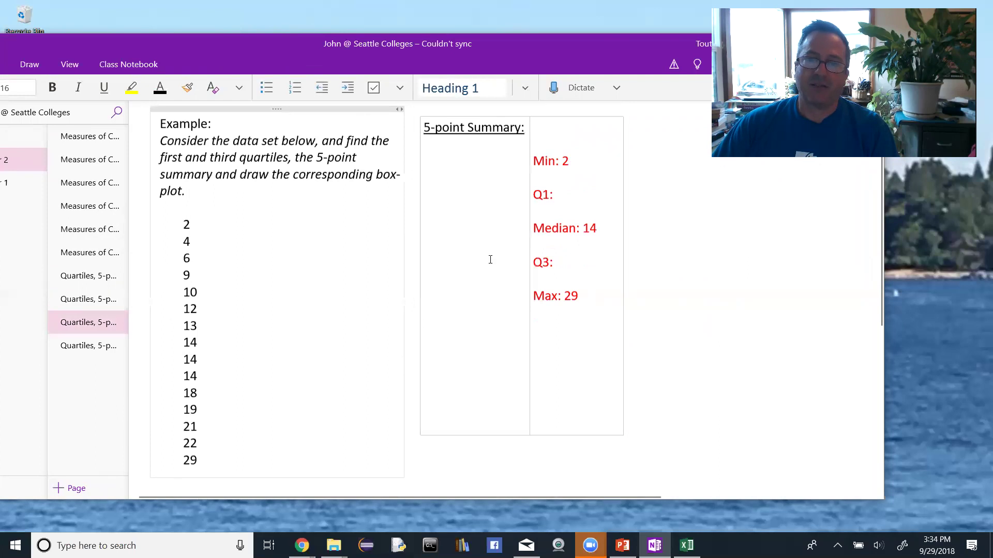
left_click(554, 193)
type("9")
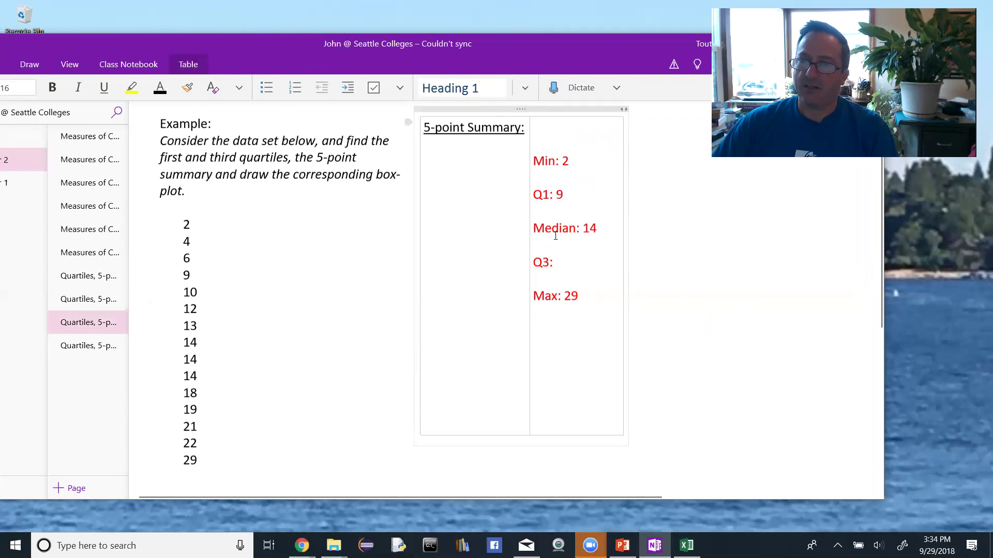
left_click(557, 262)
type("19")
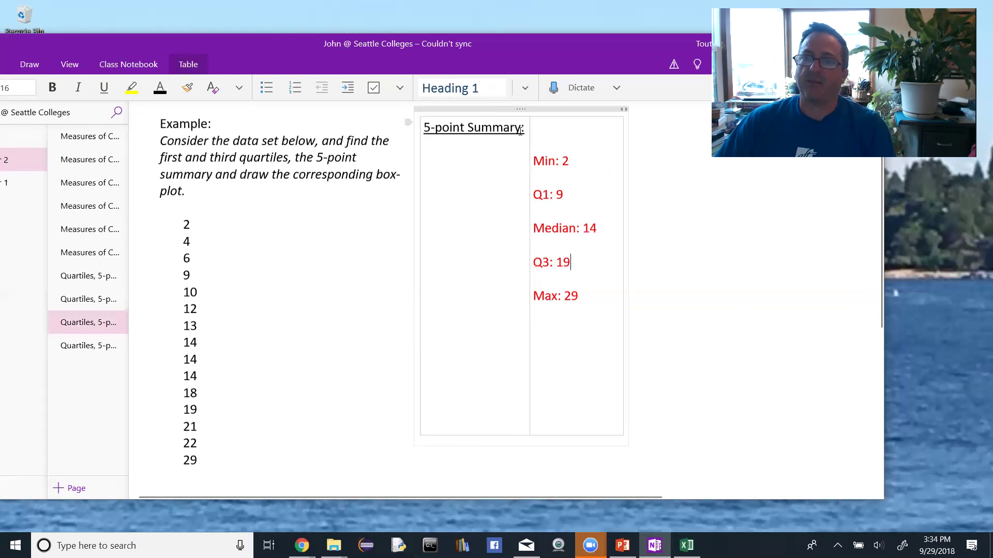
Step: Colour the '5-point Summary:' heading red with the Standard Colors red swatch
left_click_drag(525, 128, 422, 129)
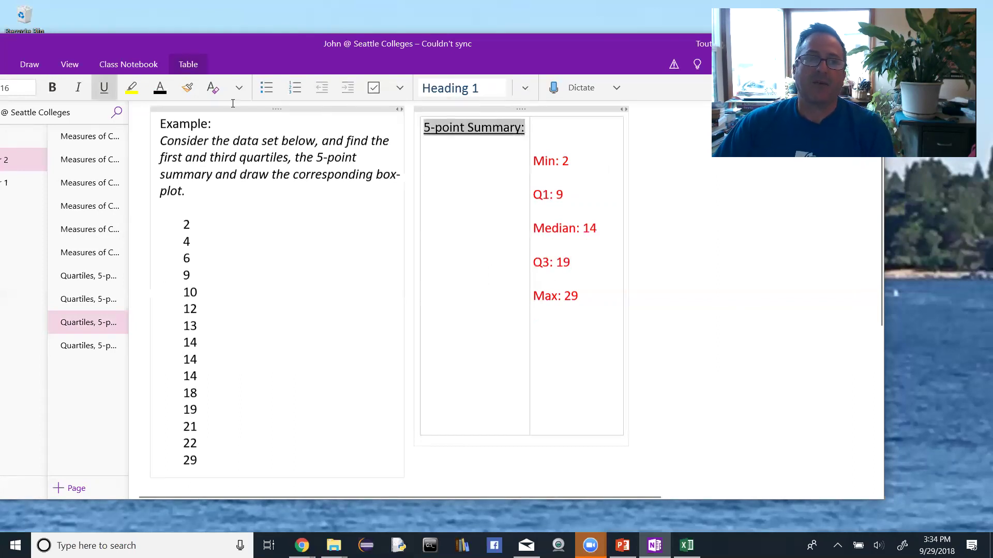
left_click(169, 88)
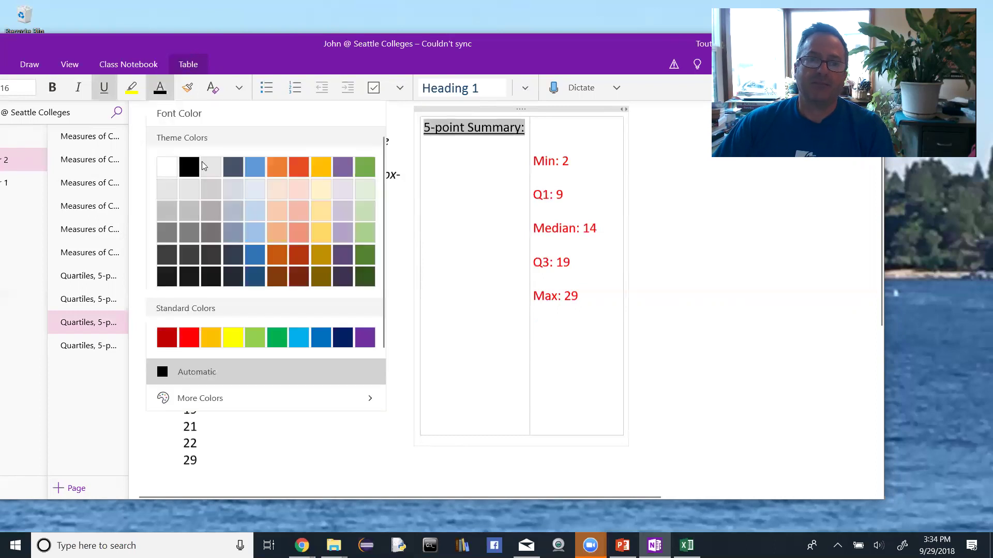
left_click(189, 337)
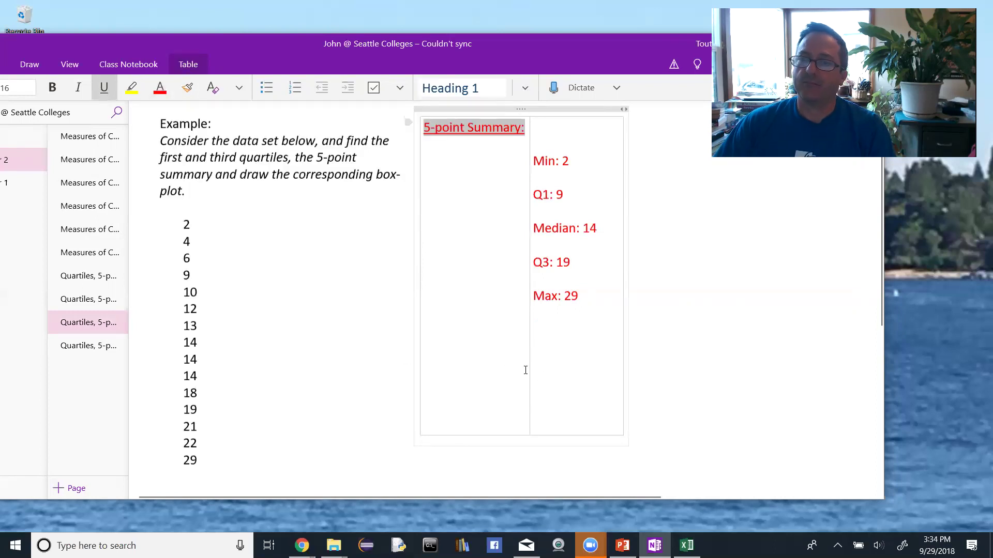
left_click(554, 335)
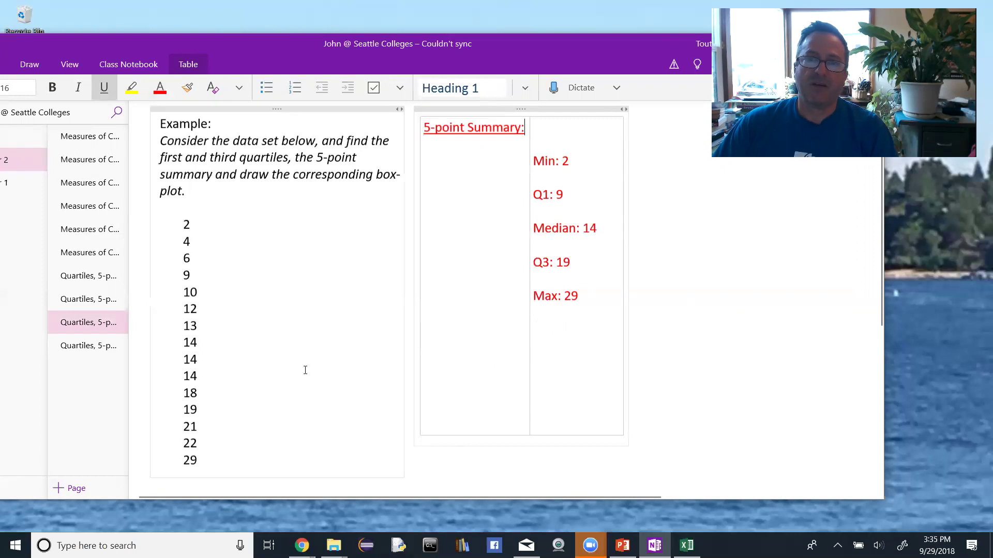
Step: Open the last Quartiles page showing the summary beside a blank number line
left_click(74, 351)
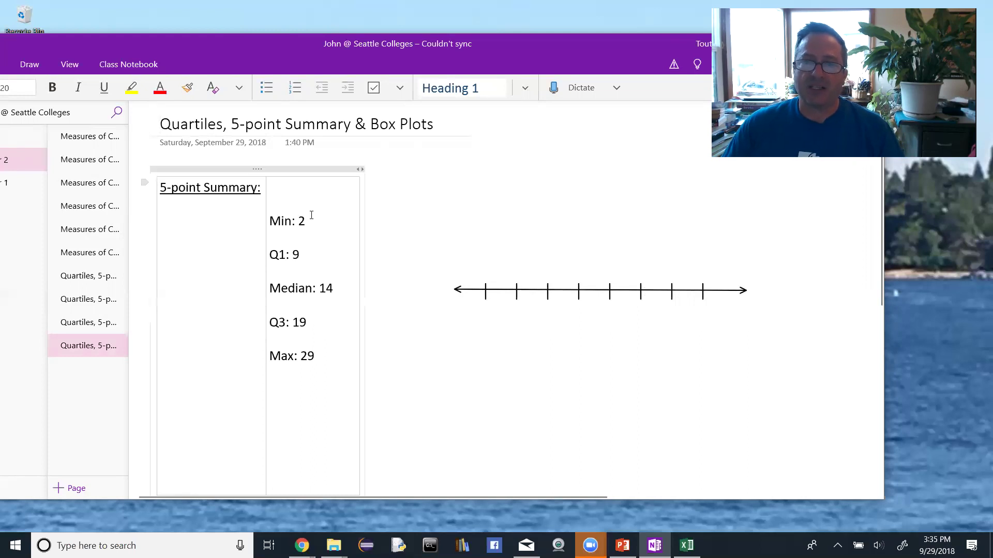
left_click(486, 311)
Step: Handwrite the scale labels 0, 10 and 20 under the number line ticks with the Draw pen
key("alt+d")
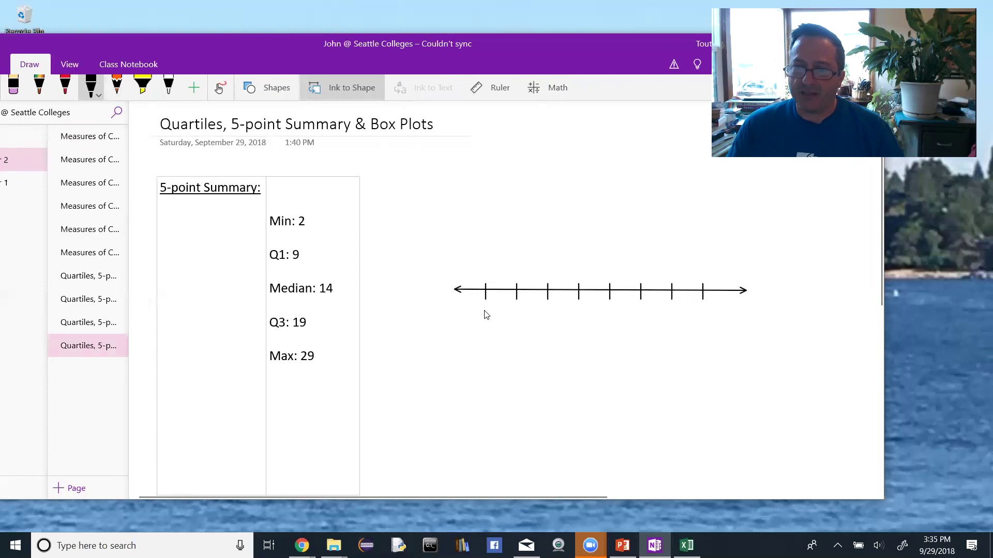
left_click_drag(485, 315, 486, 314)
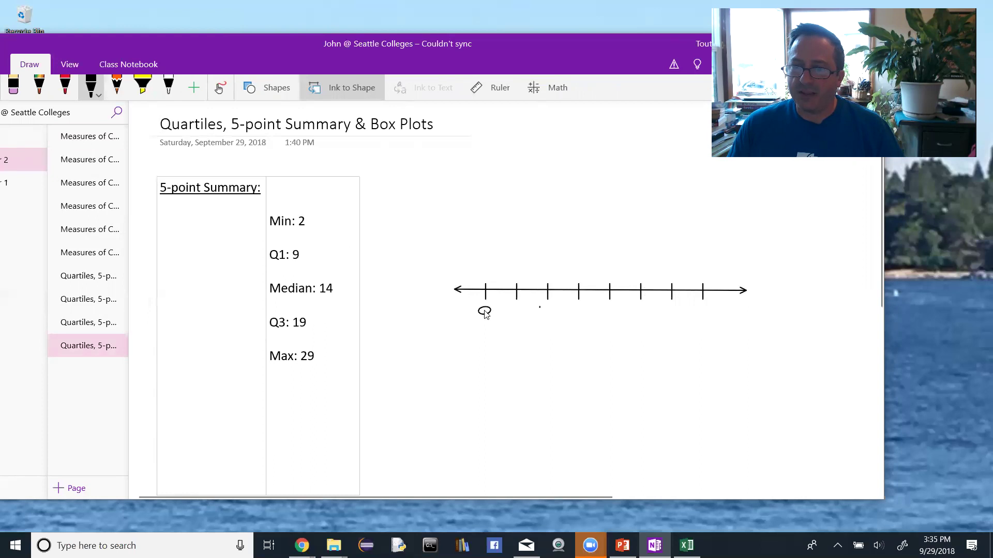
left_click_drag(545, 307, 616, 309)
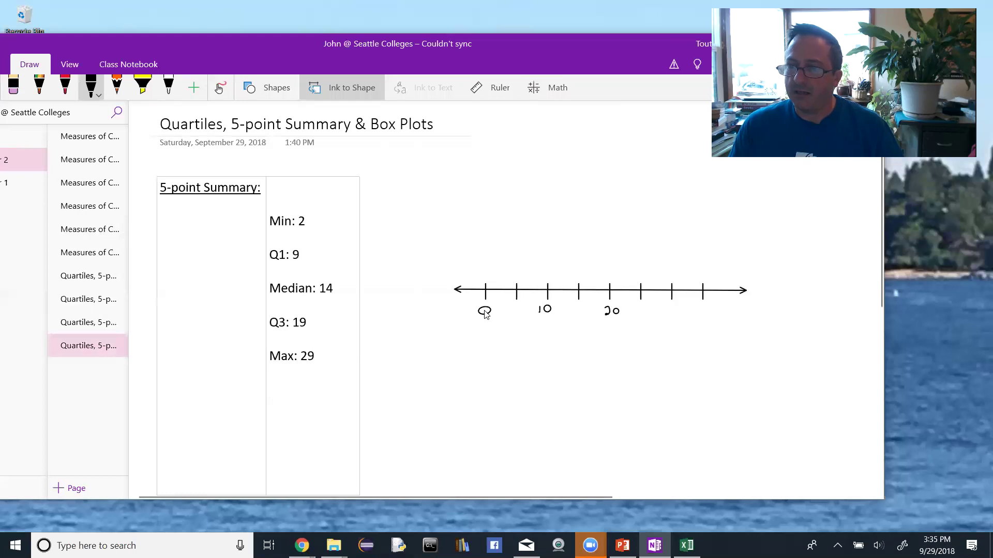